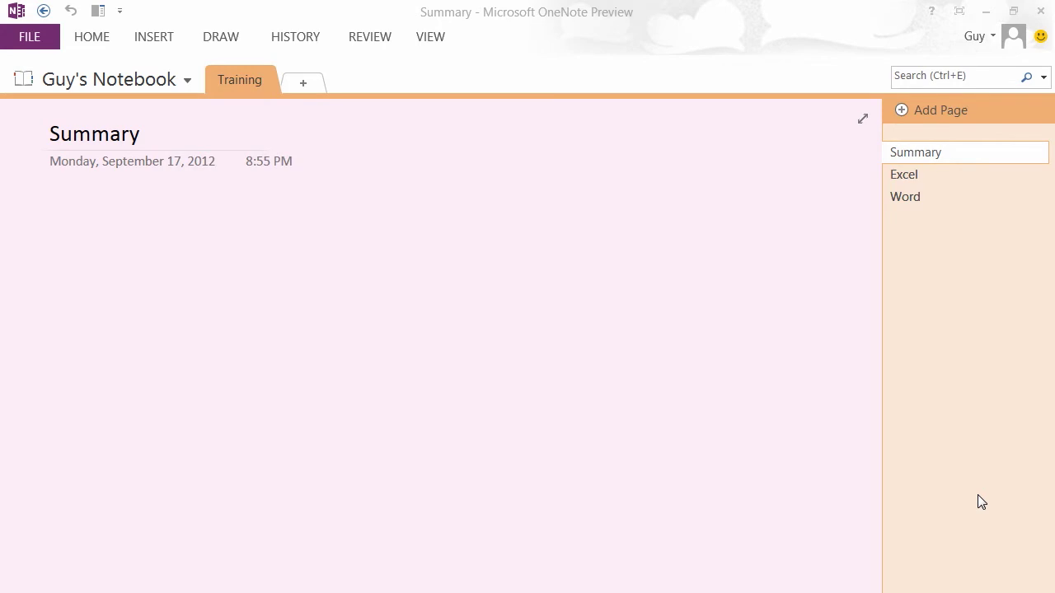
- Tour the backstage New, Open, Print, Share, Export, Send and Account pages, then leave with Esc
click(37, 42)
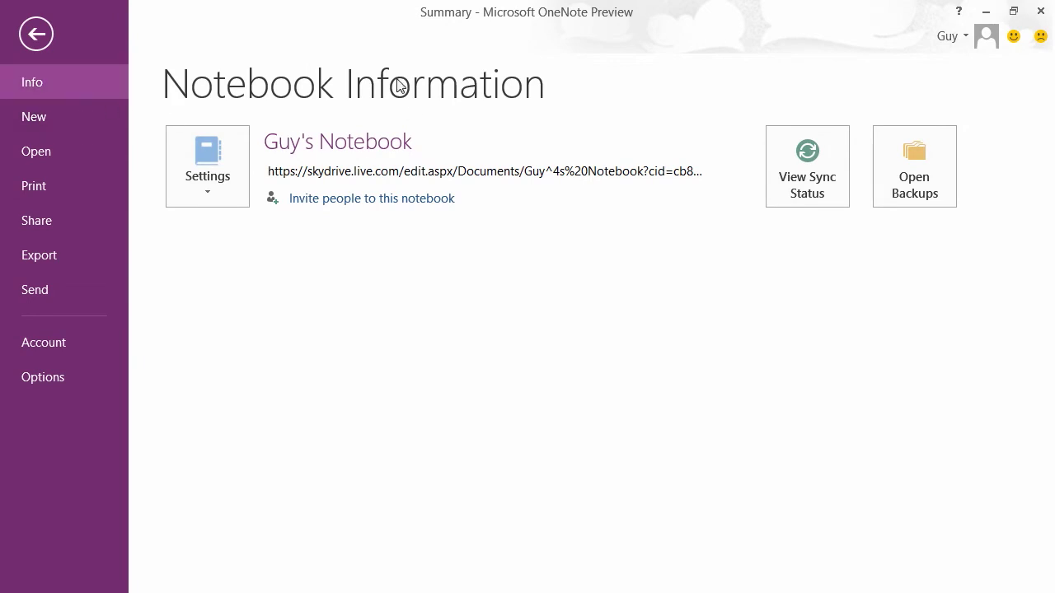
click(71, 118)
click(76, 155)
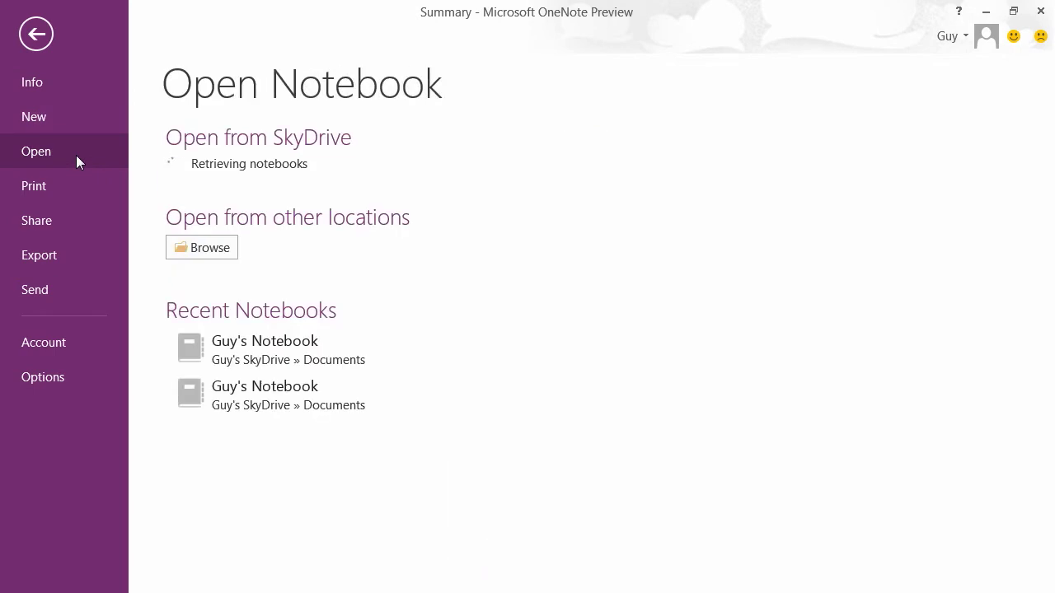
click(85, 193)
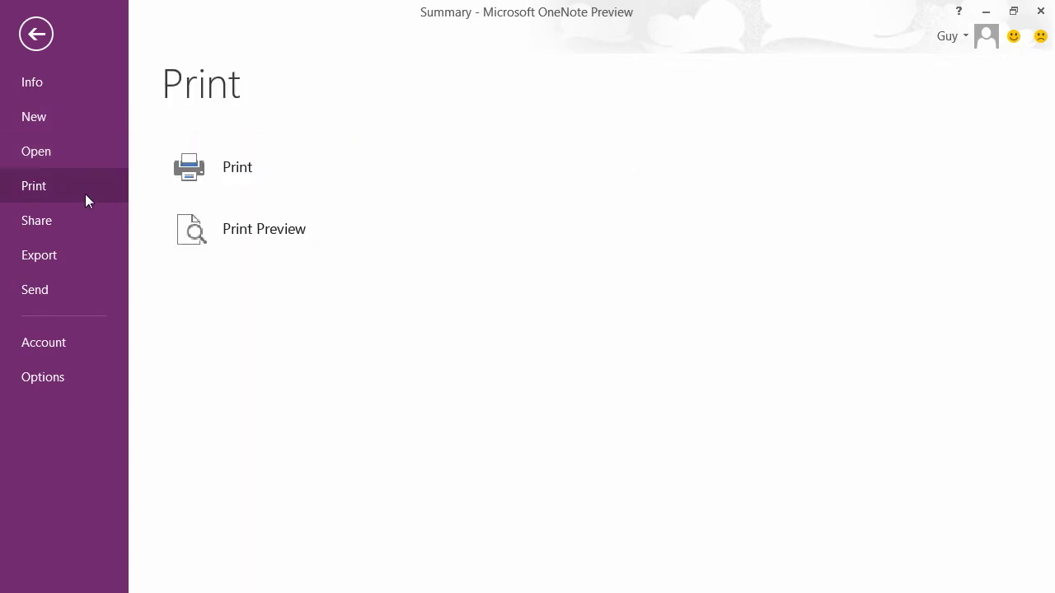
click(75, 225)
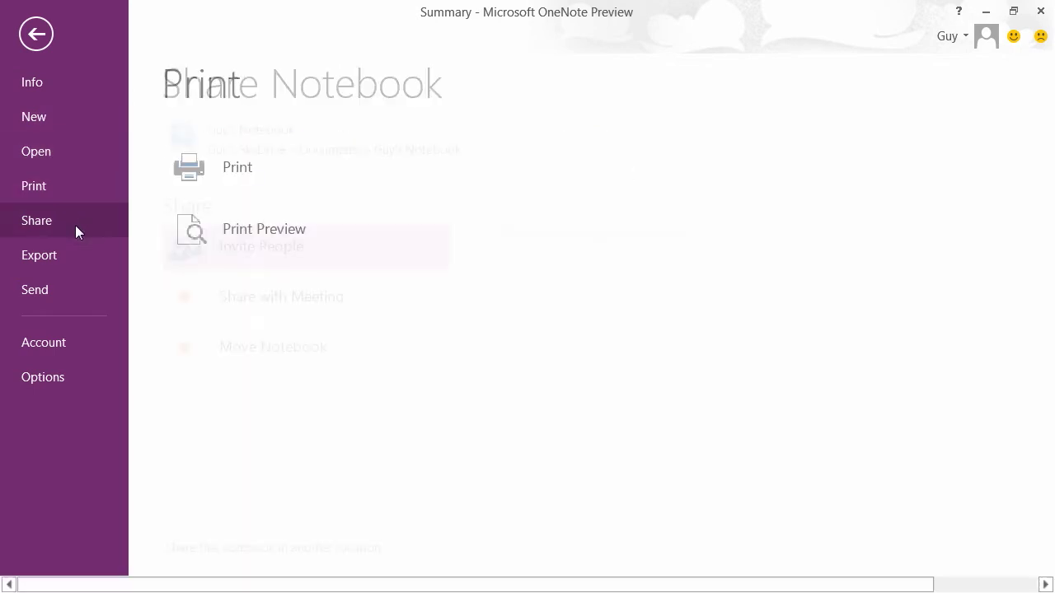
click(82, 256)
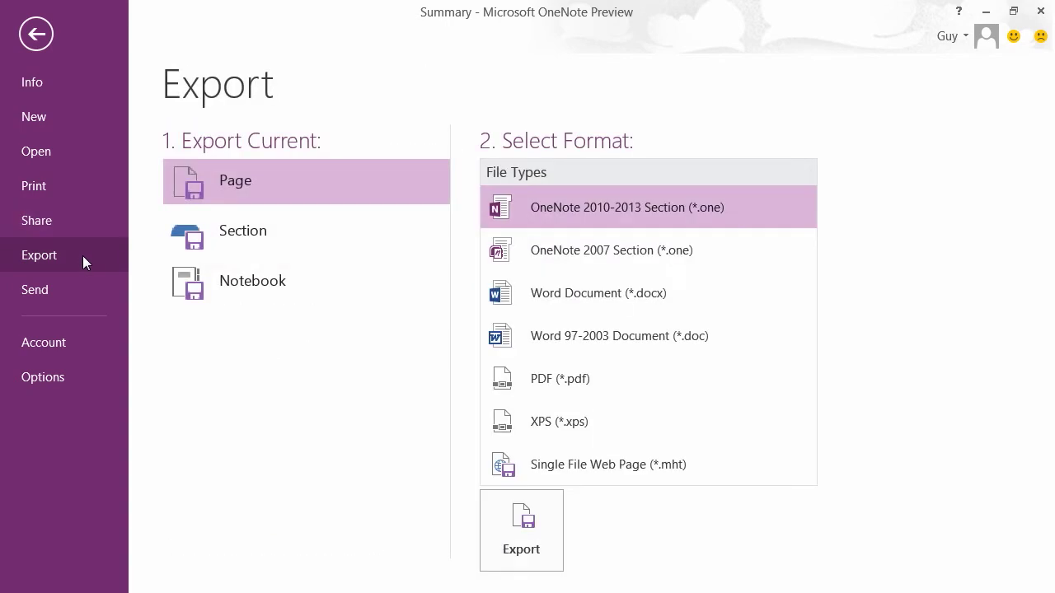
click(35, 294)
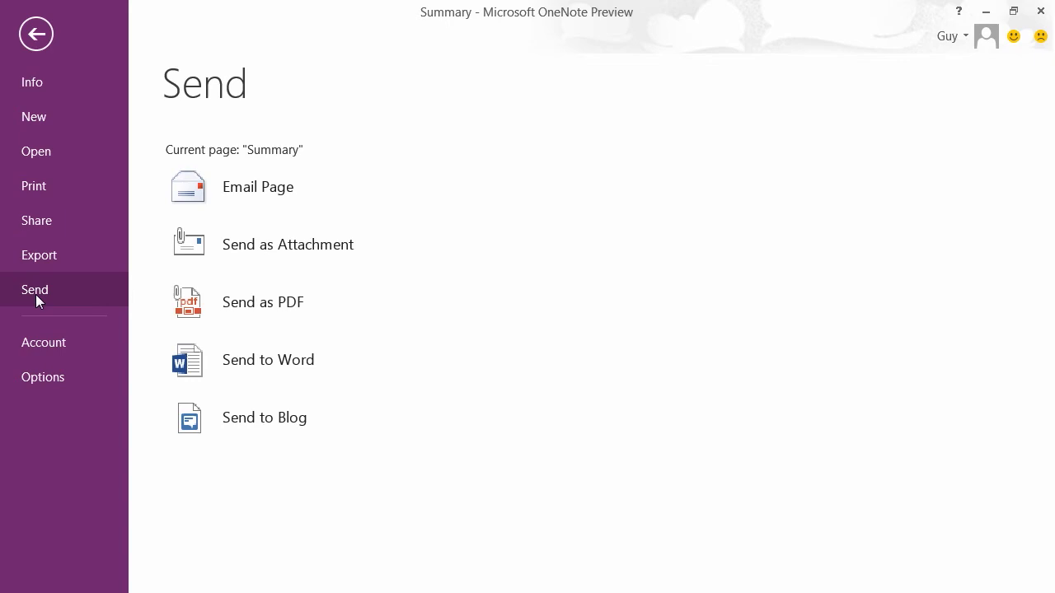
click(74, 345)
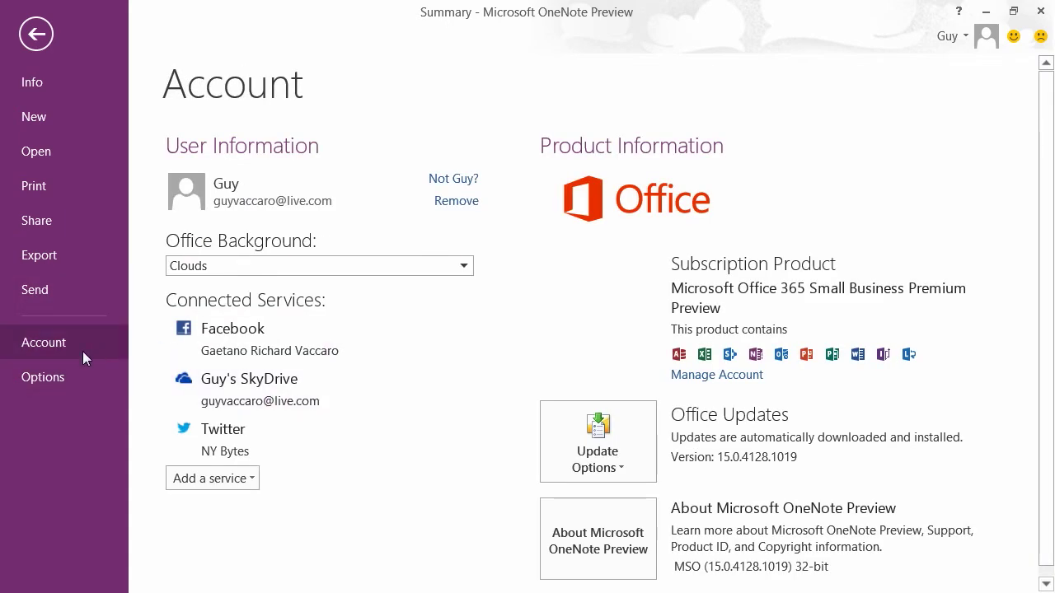
key(Escape)
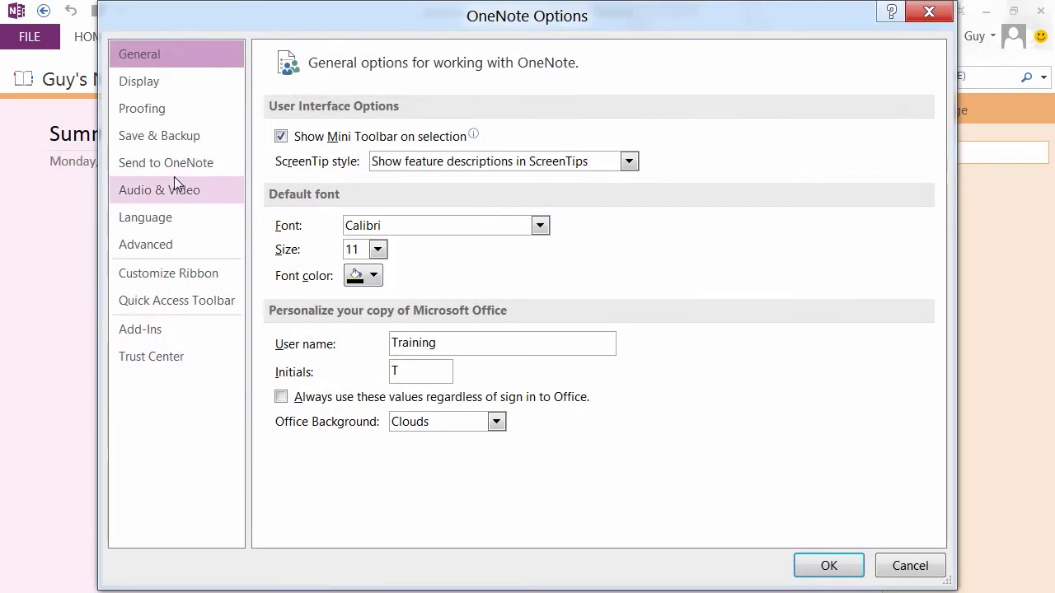
- Close the Options dialog and add a new section named 'Recruitment'
click(929, 12)
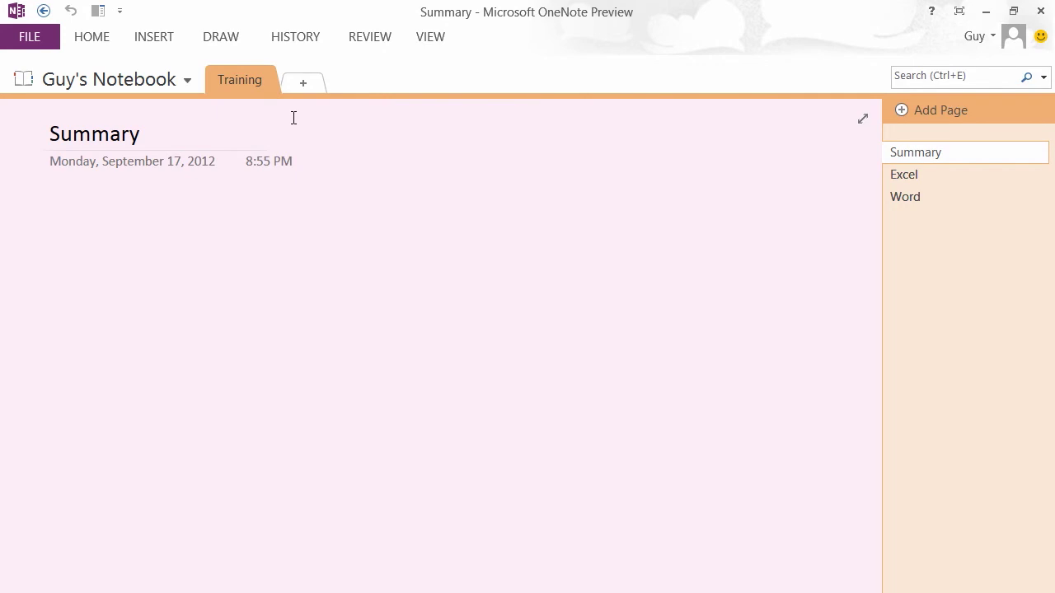
click(305, 82)
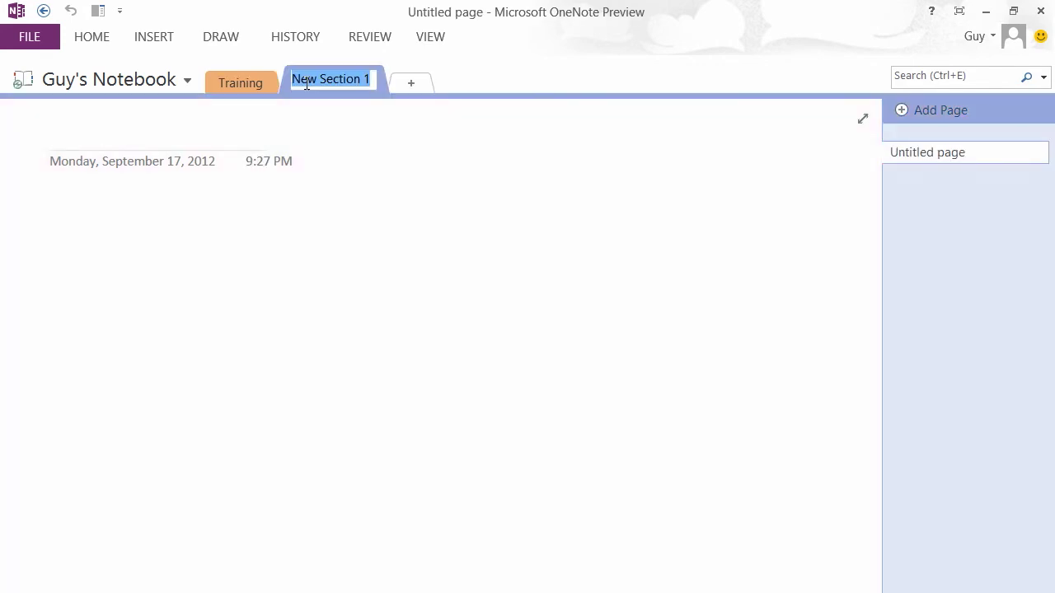
text(Recruitment)
key(Return)
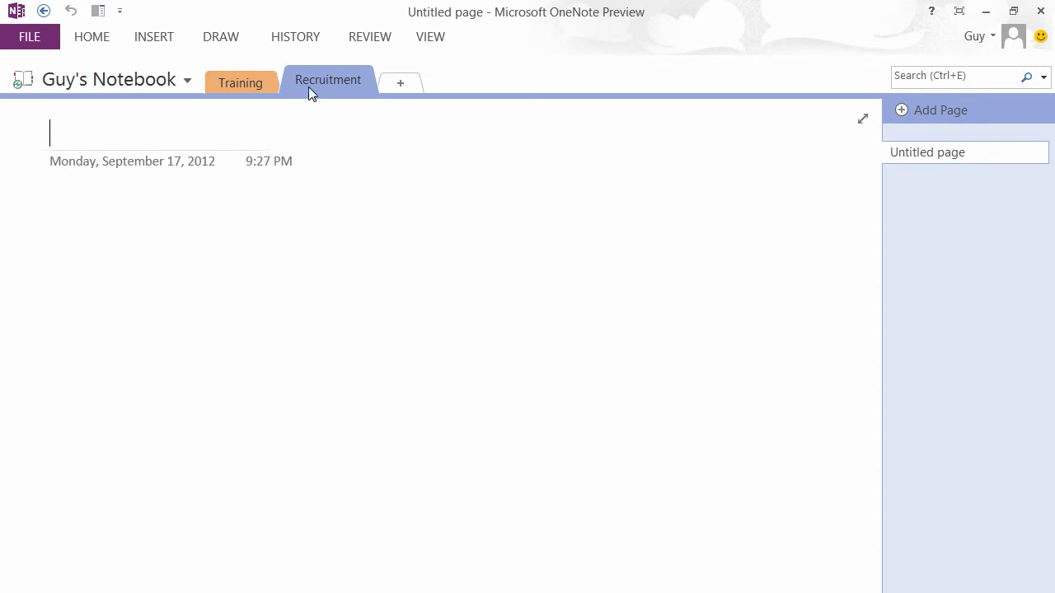
- Browse the Training section's Excel page, then its Word page
click(254, 86)
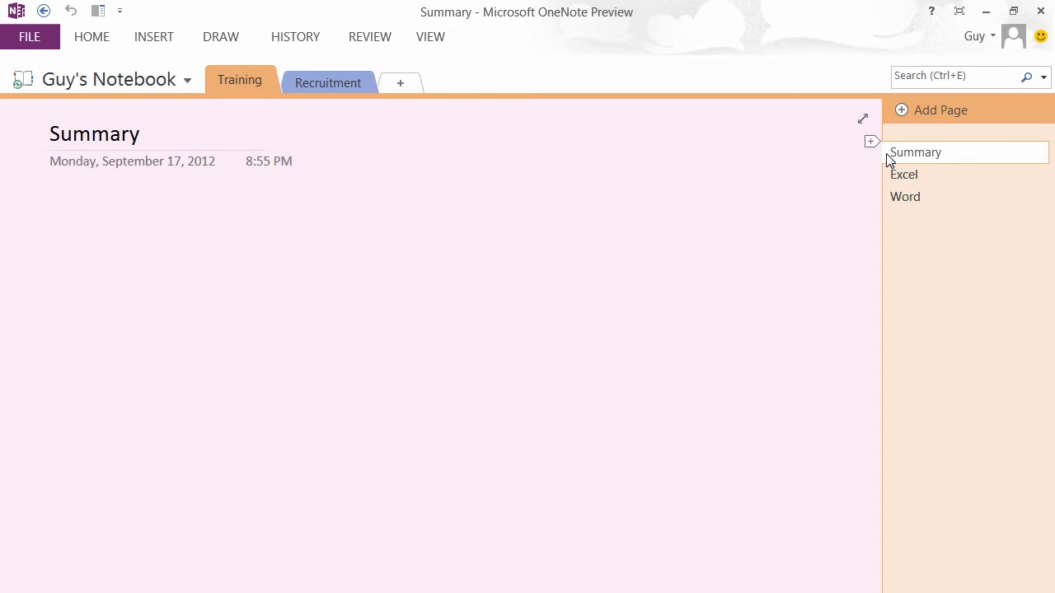
click(917, 173)
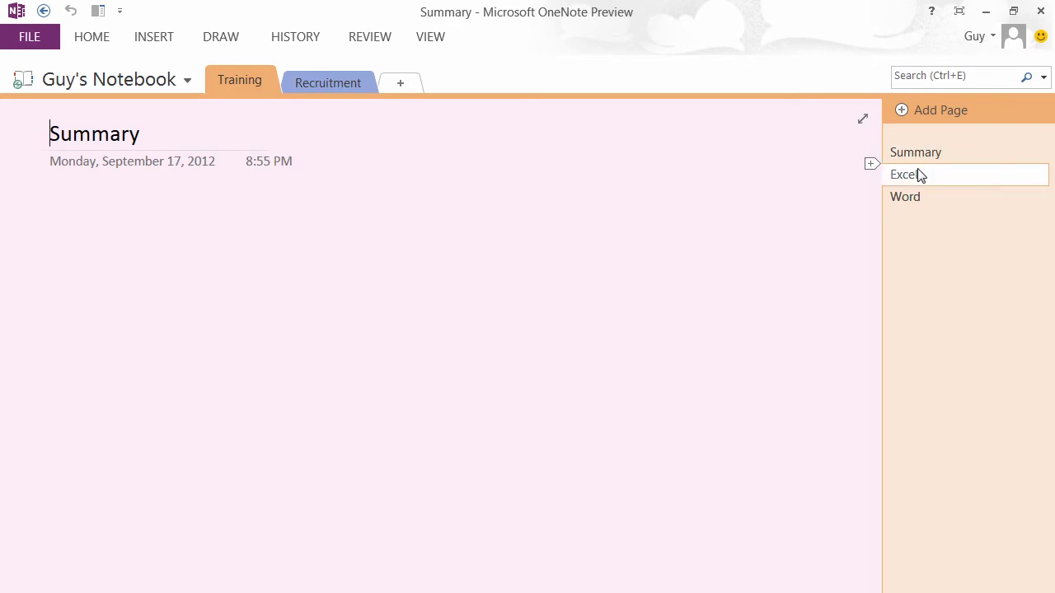
click(927, 203)
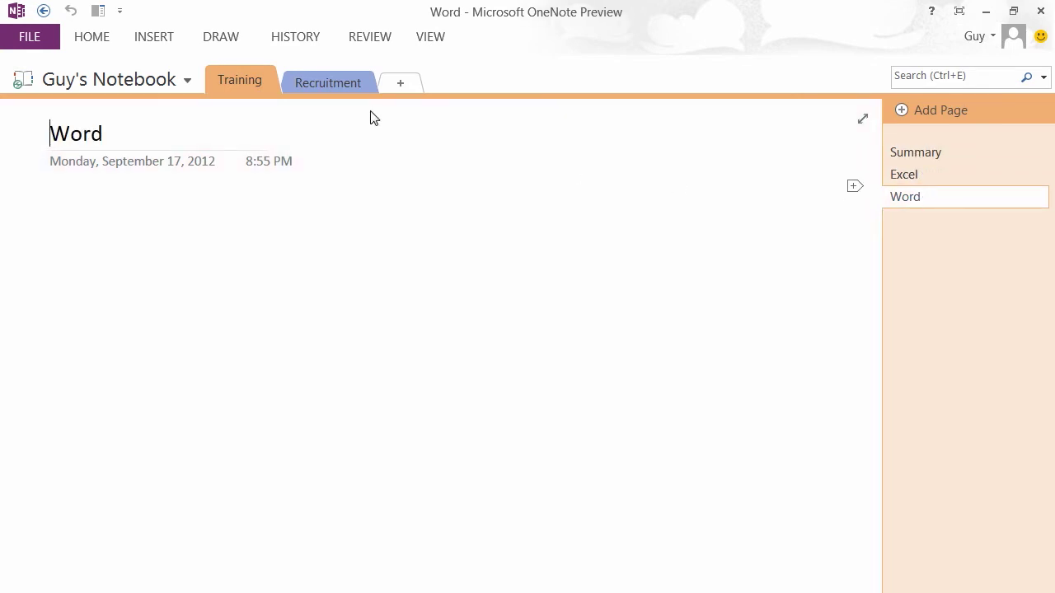
- Title the first Recruitment page 'All Posts' and add a second page titled 'Applications'
click(332, 83)
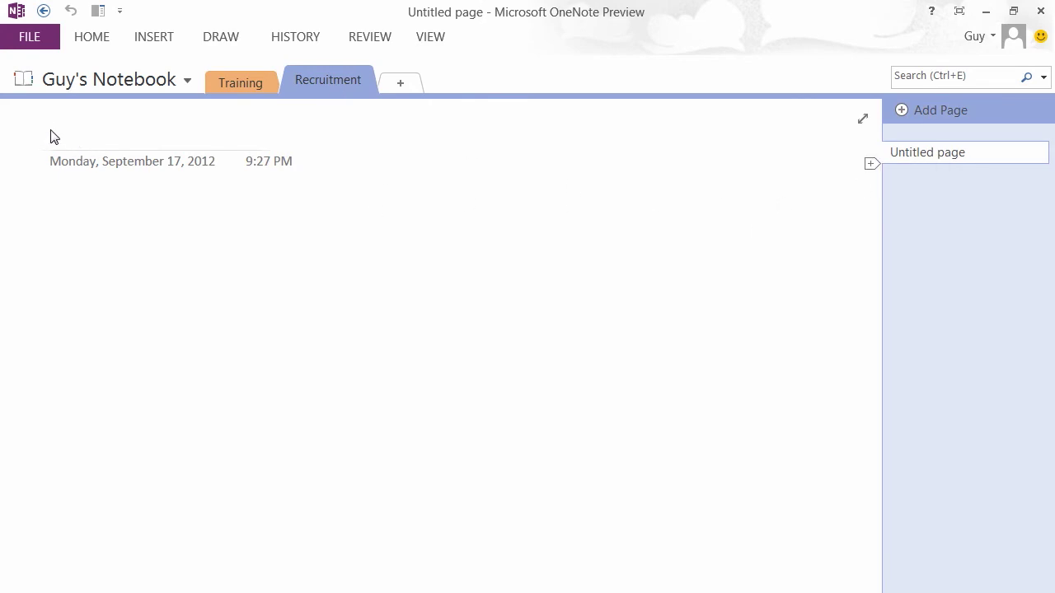
text(All Posts)
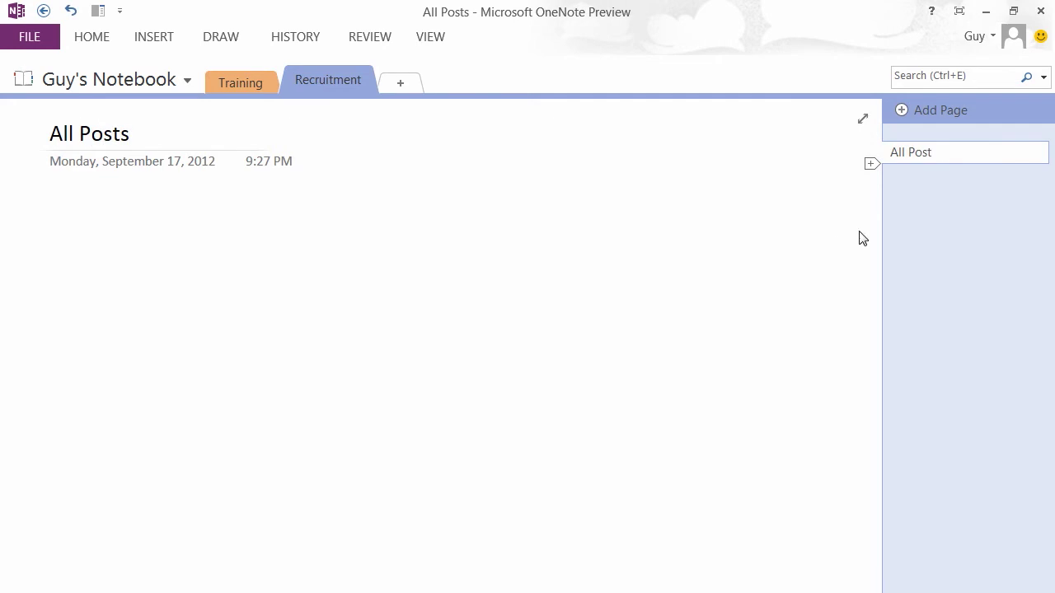
click(927, 111)
click(937, 182)
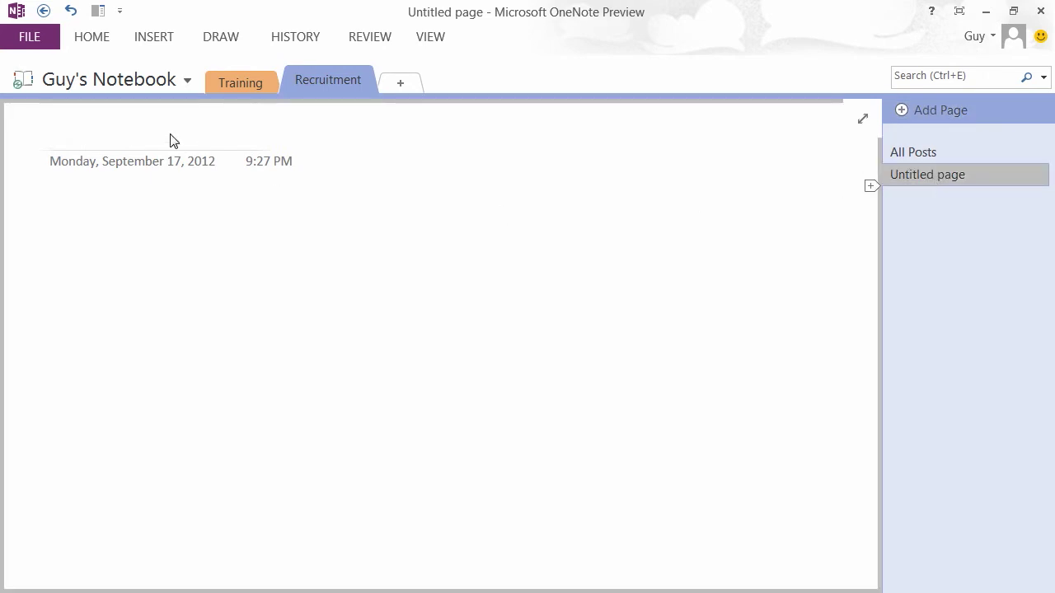
click(59, 136)
text(Applicat)
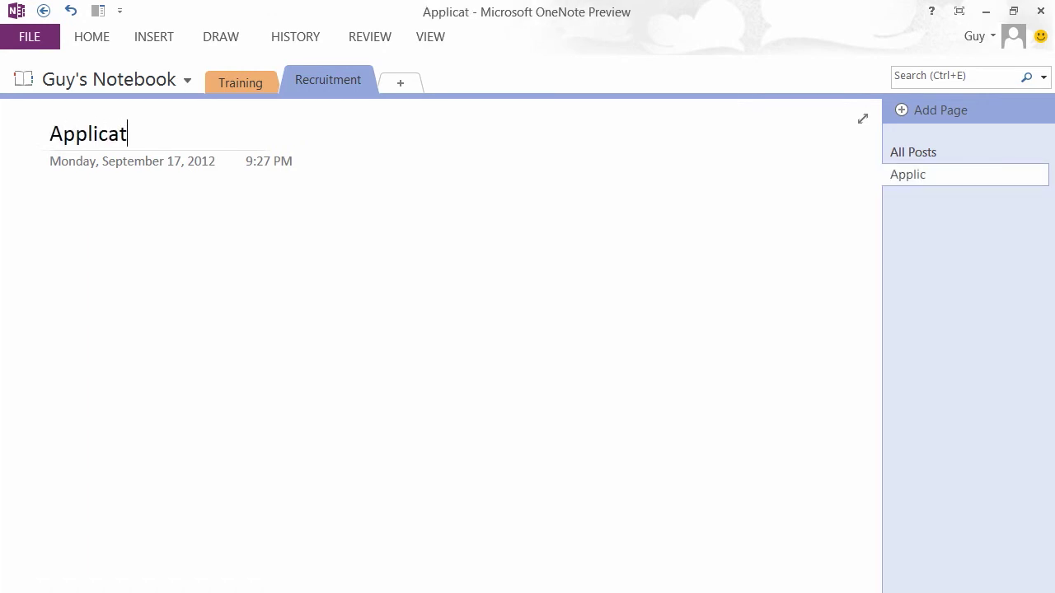
text(ions)
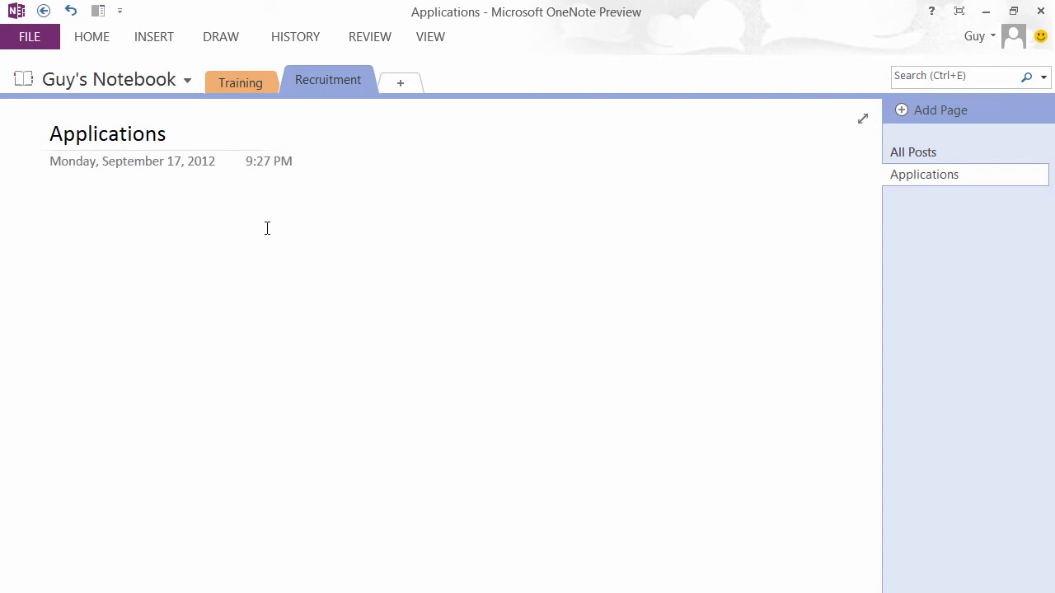
click(25, 43)
click(42, 118)
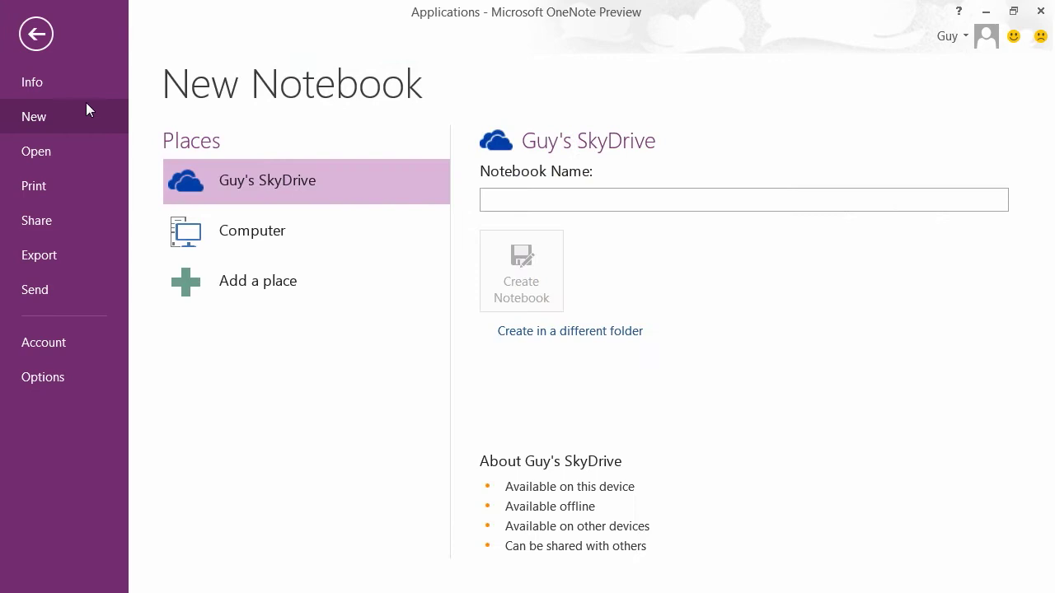
click(41, 37)
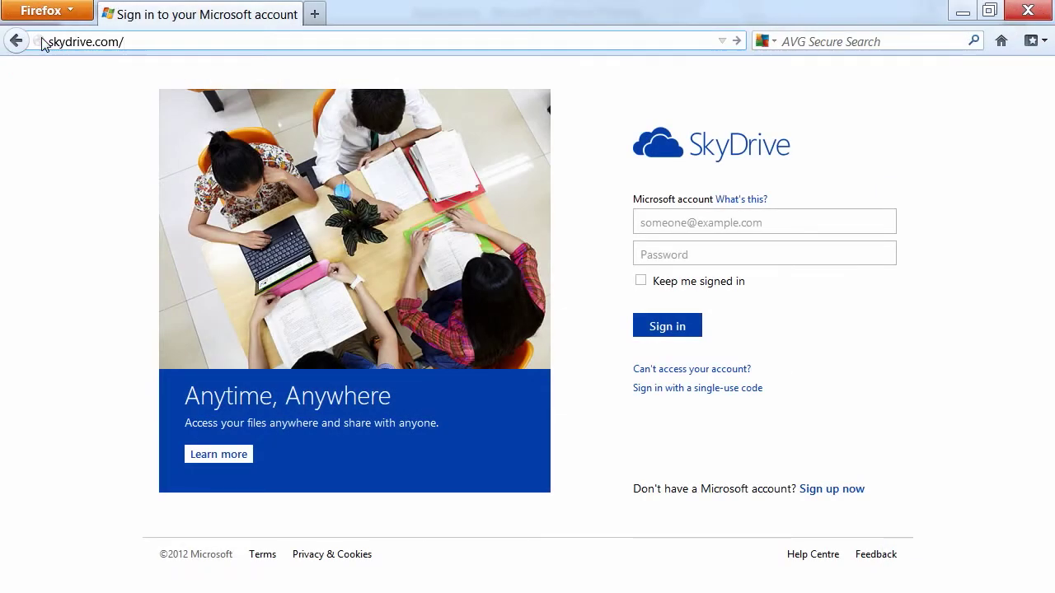
- Load skydrive.com and sign in with the Microsoft account e-mail and password
key(Return)
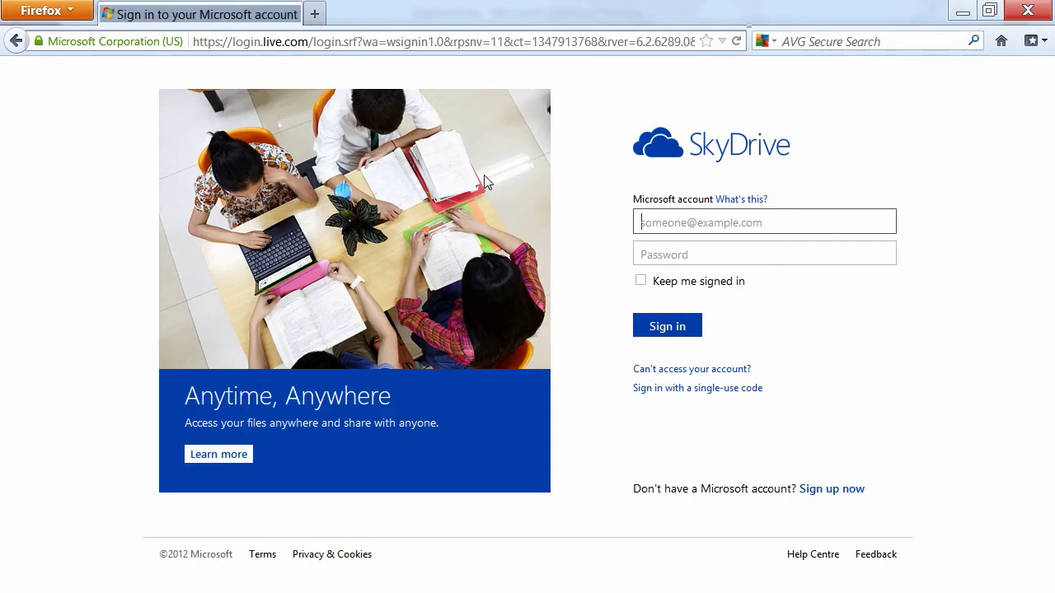
click(671, 226)
key(Tab)
text(••••)
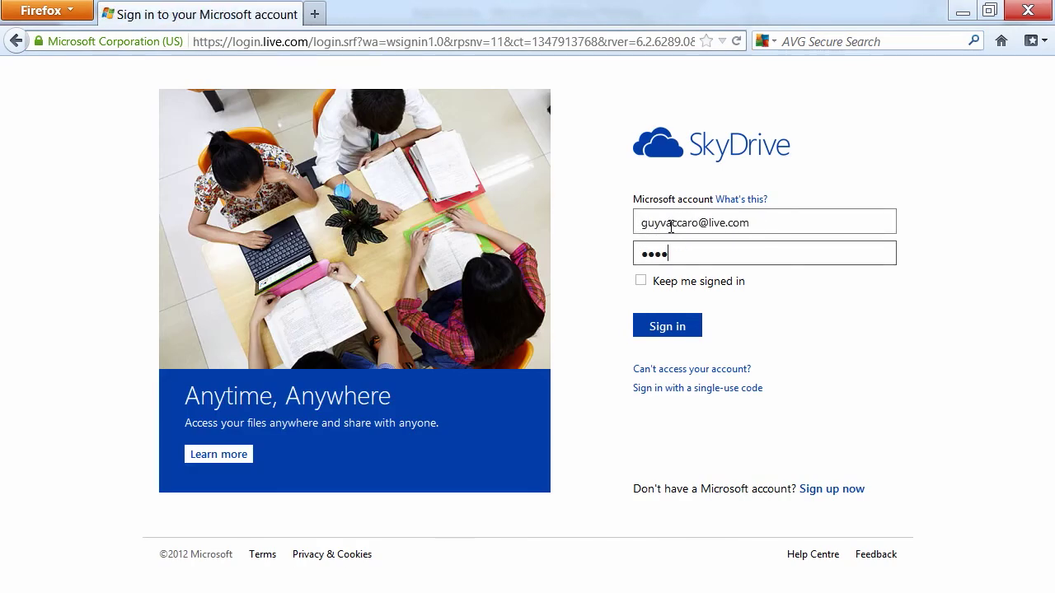
text(••••••)
key(Return)
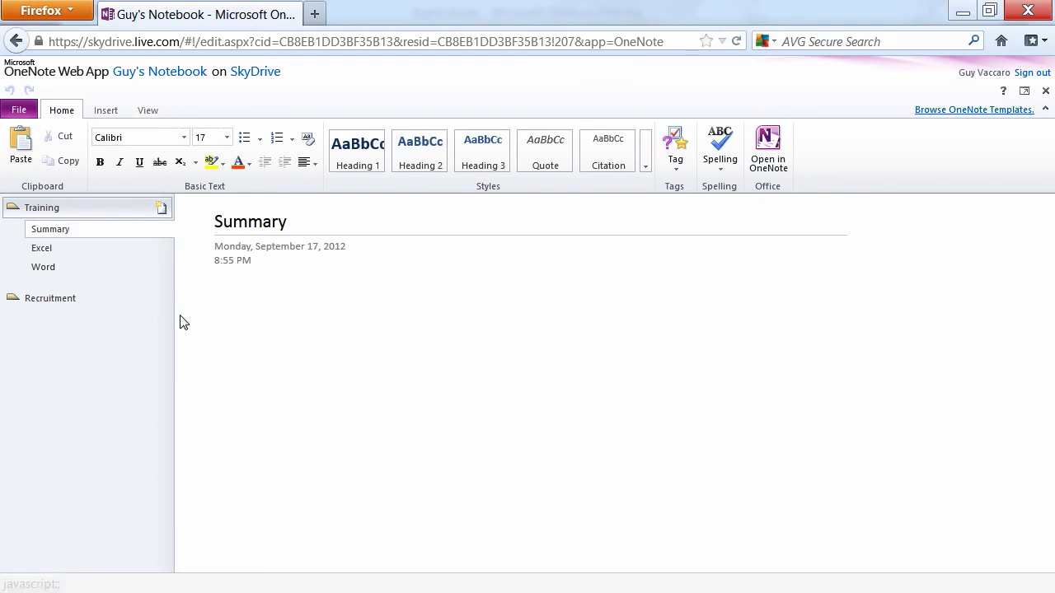
- In the web app expand Recruitment, view All Posts then Applications, and return to desktop OneNote
click(50, 212)
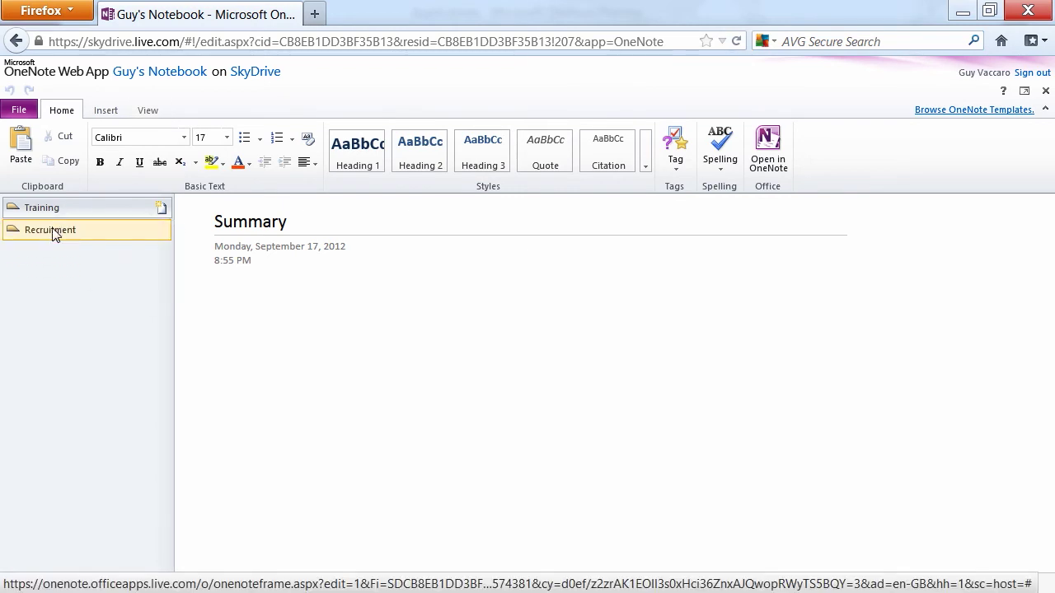
click(53, 234)
click(61, 254)
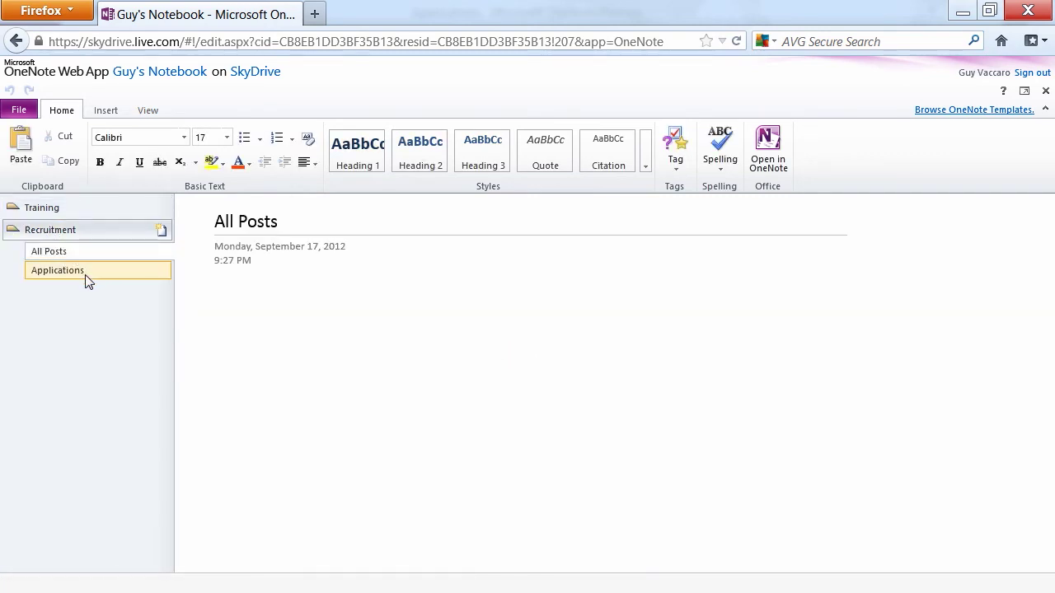
click(70, 275)
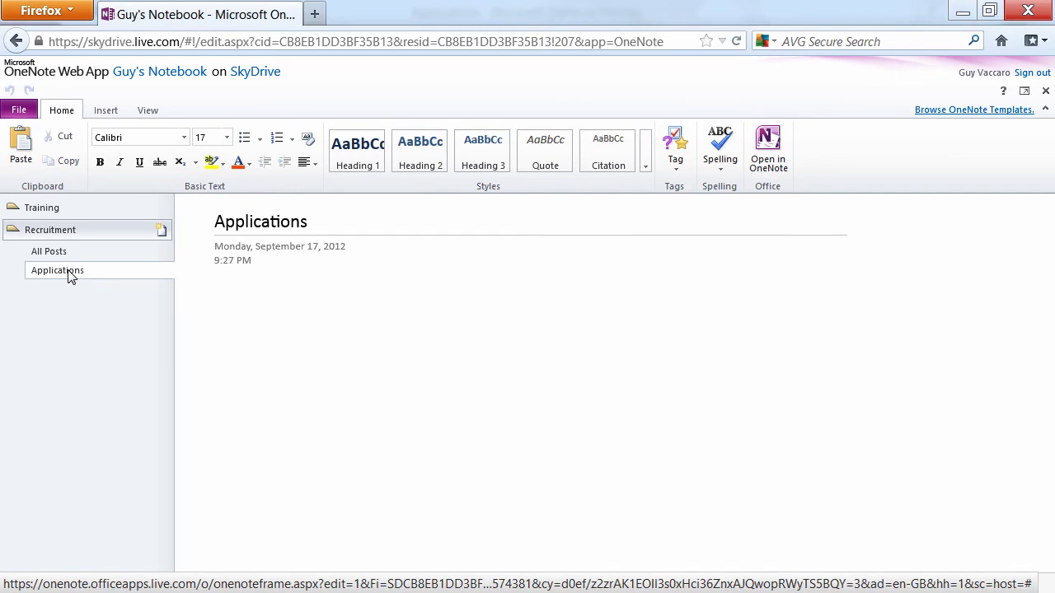
key(alt+Tab)
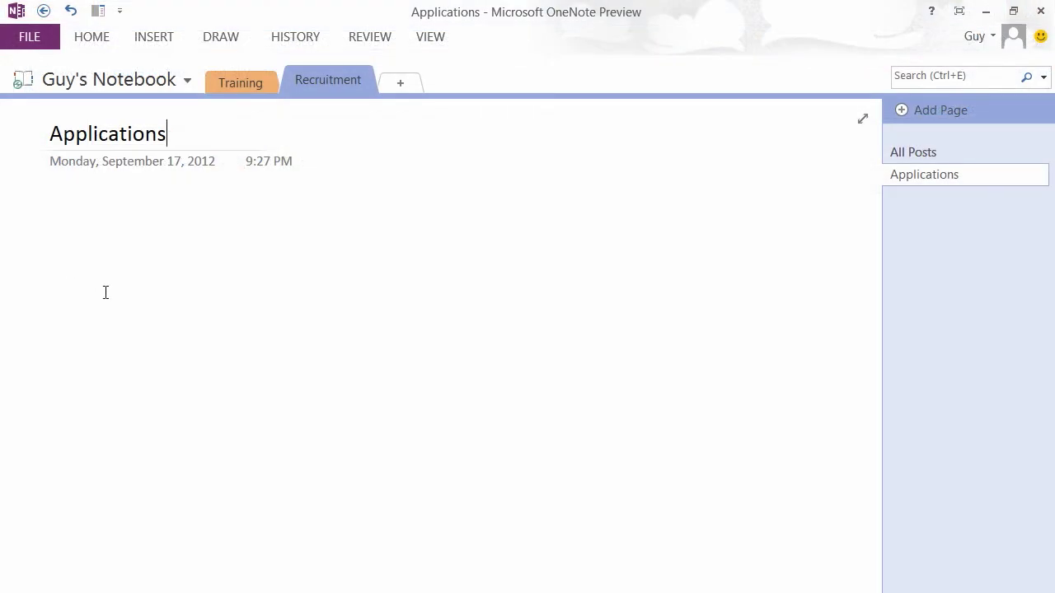
- Show the Training section's empty Excel page, briefly viewing and dismissing the INSERT tab
click(243, 79)
click(914, 180)
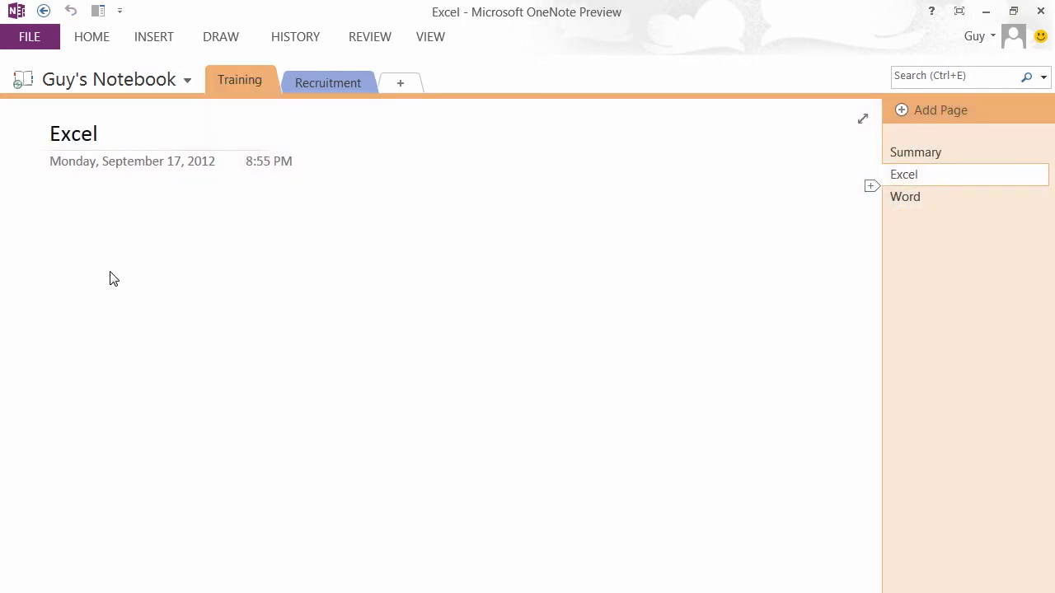
click(153, 39)
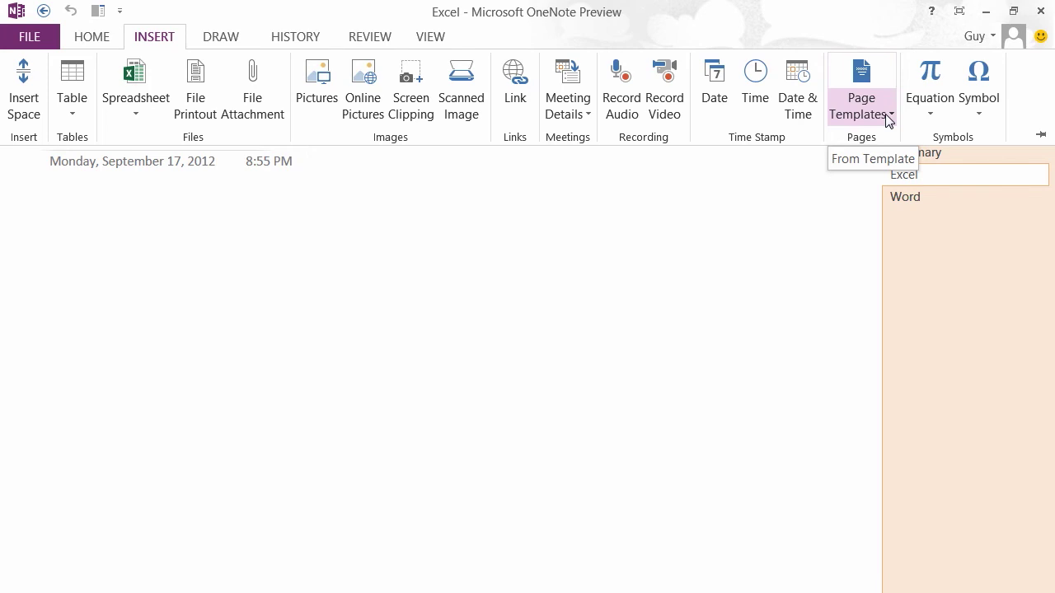
click(717, 269)
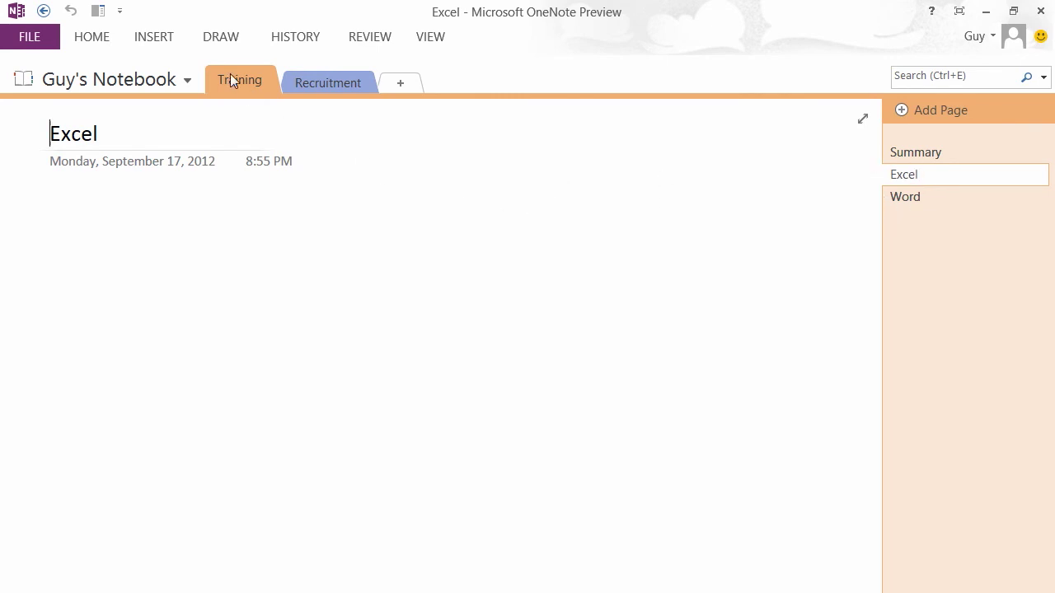
- With the DRAW tab's grey pen, draw a wavy line across the middle of the Excel page
click(220, 41)
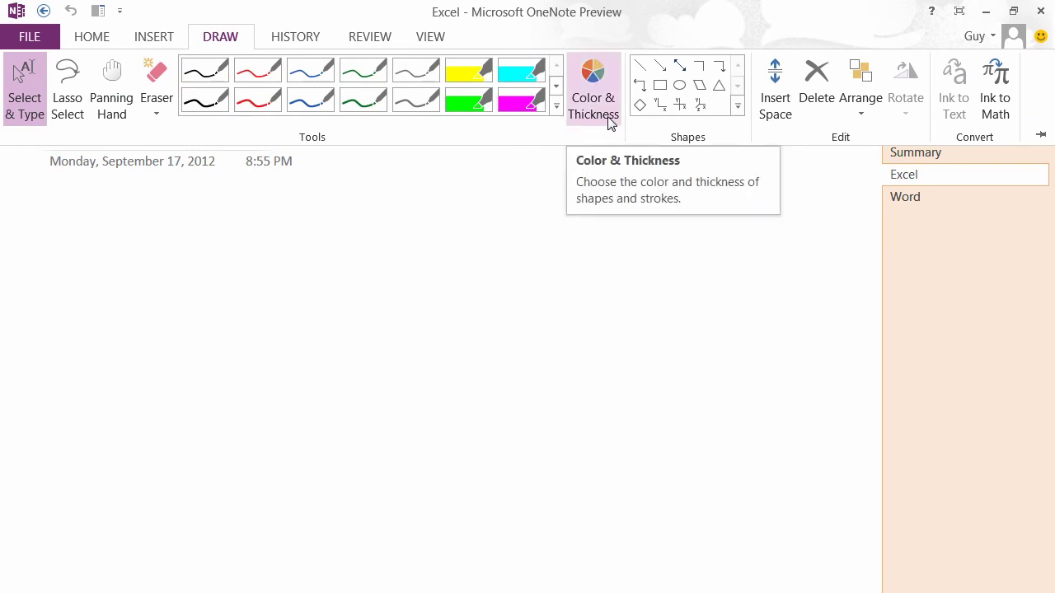
click(738, 108)
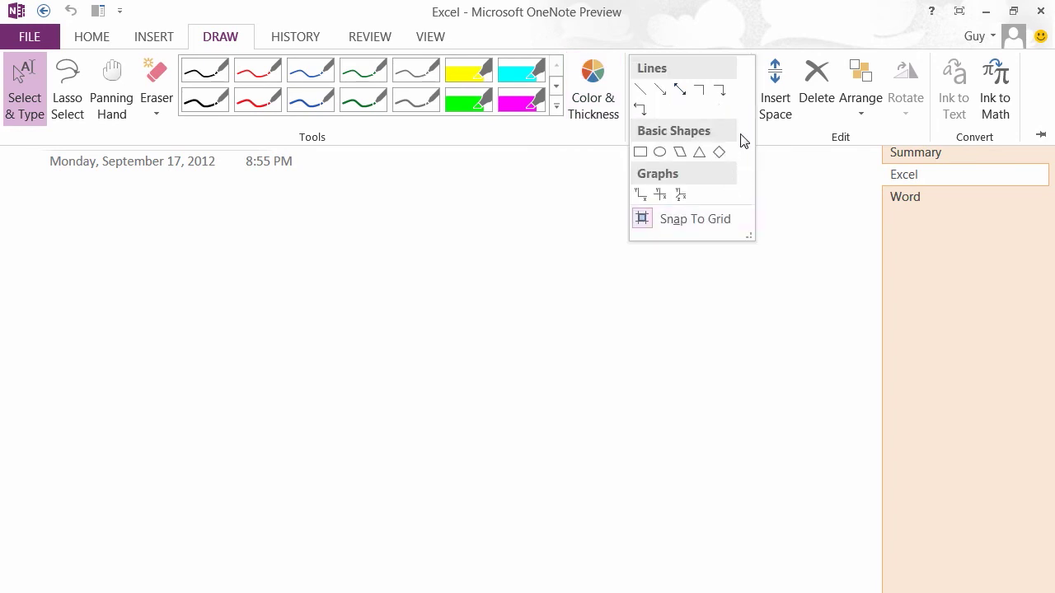
click(785, 142)
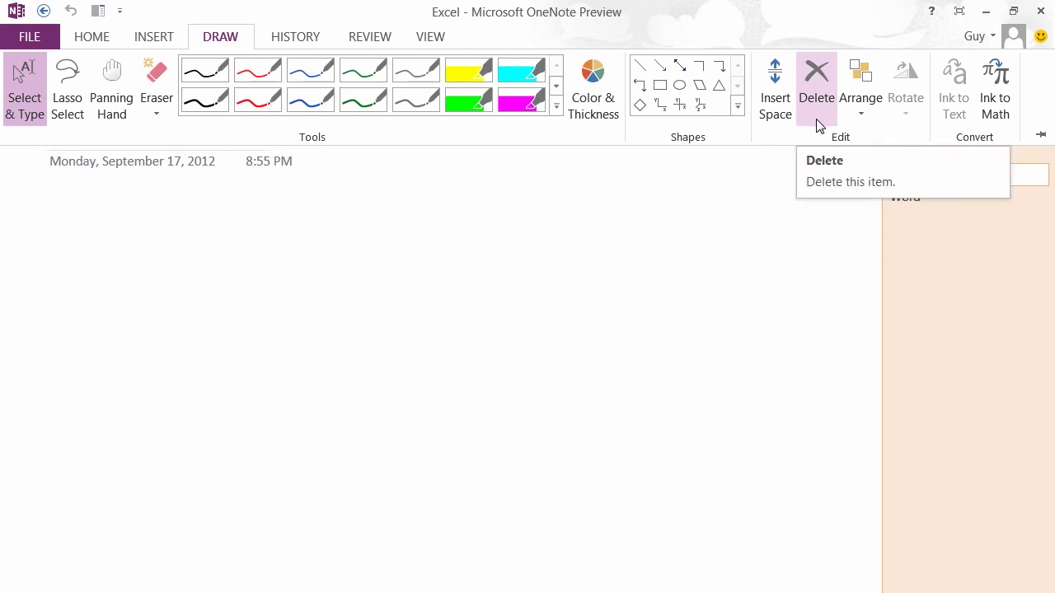
click(420, 102)
drag(154, 254, 664, 366)
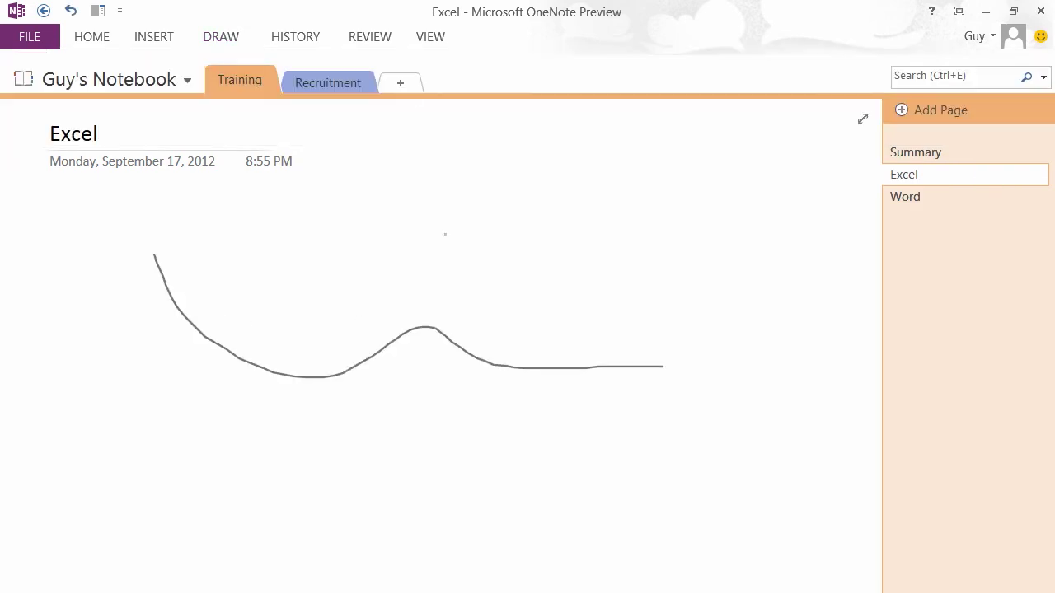
- Insert the 'Television tower in Berlin' photo found by searching Office.com Clip Art for 'tower'
click(905, 199)
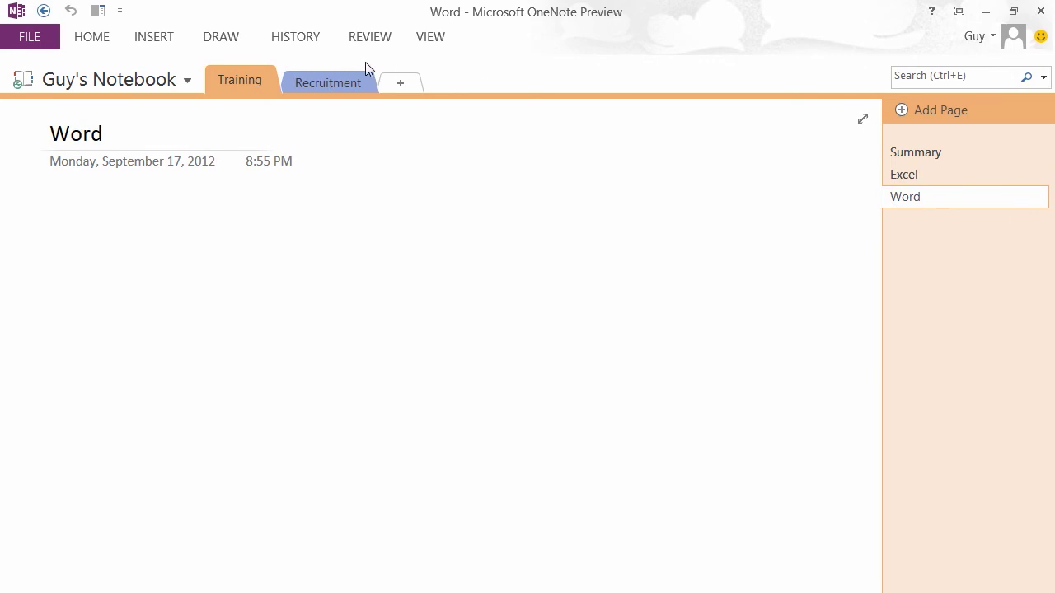
click(165, 40)
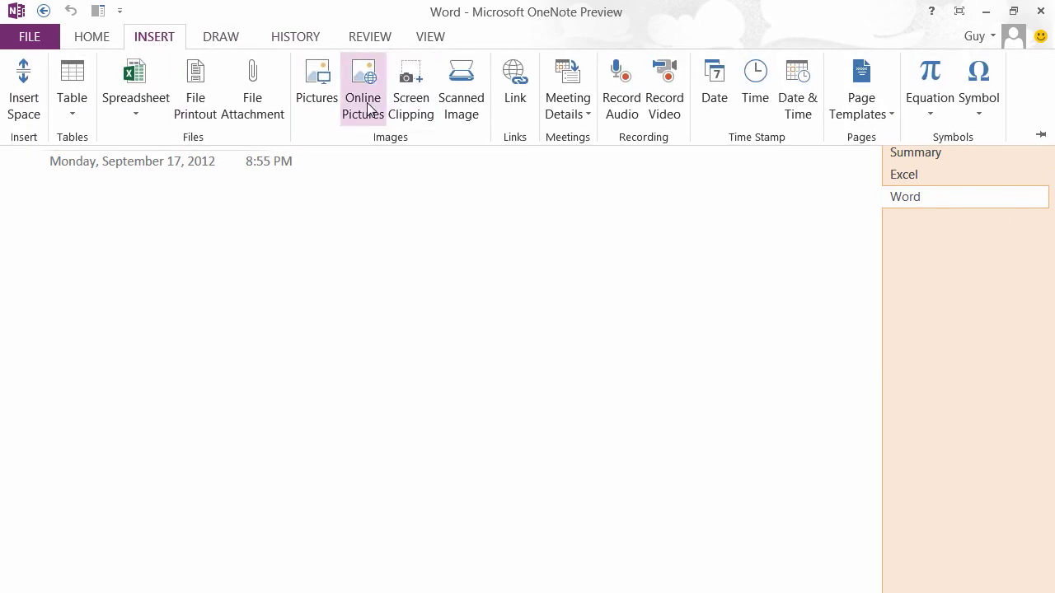
click(368, 110)
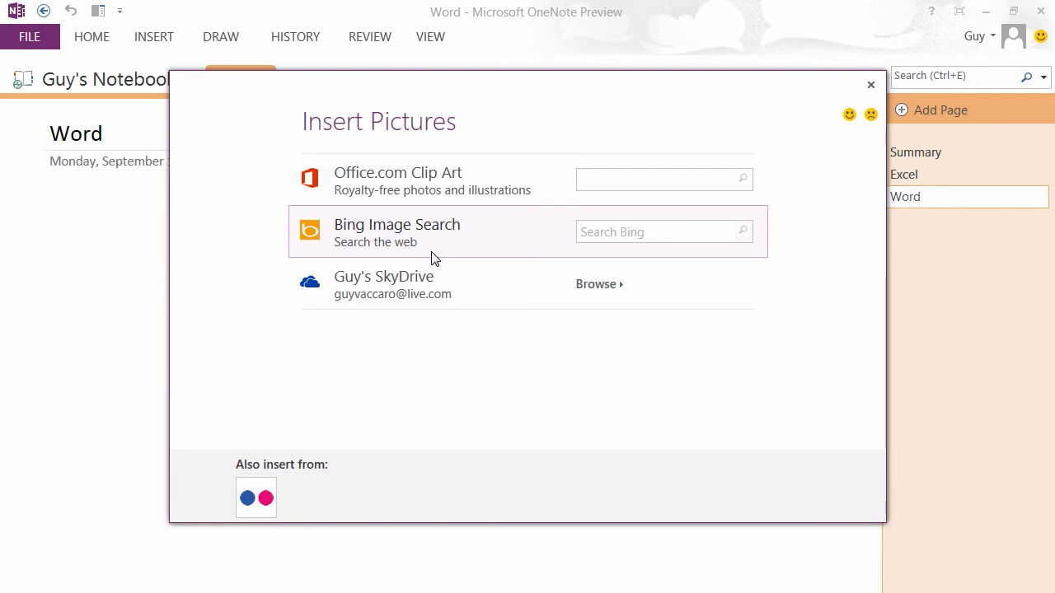
click(610, 181)
text(tower)
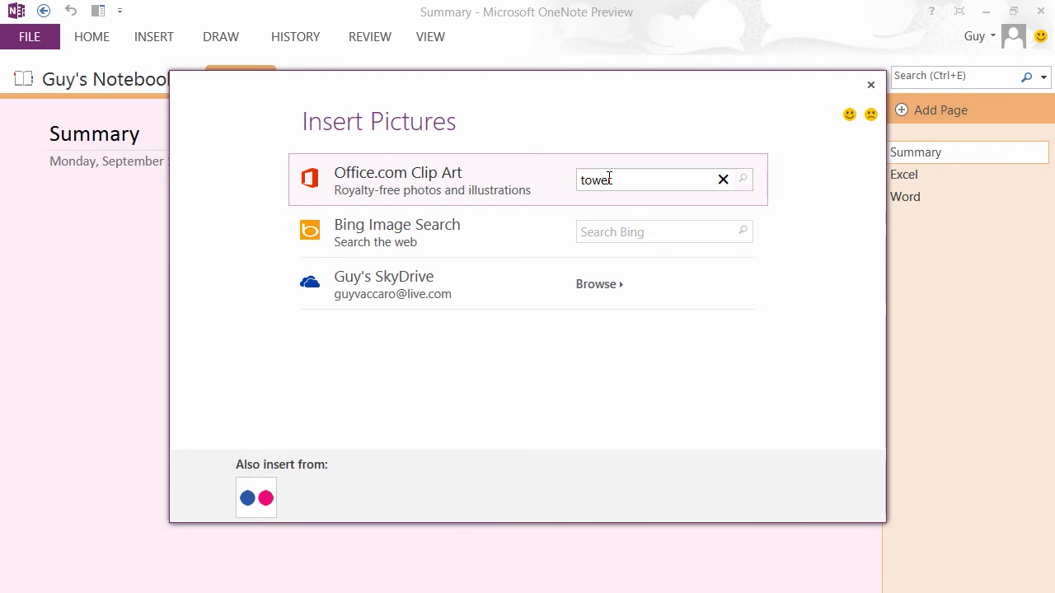
key(Return)
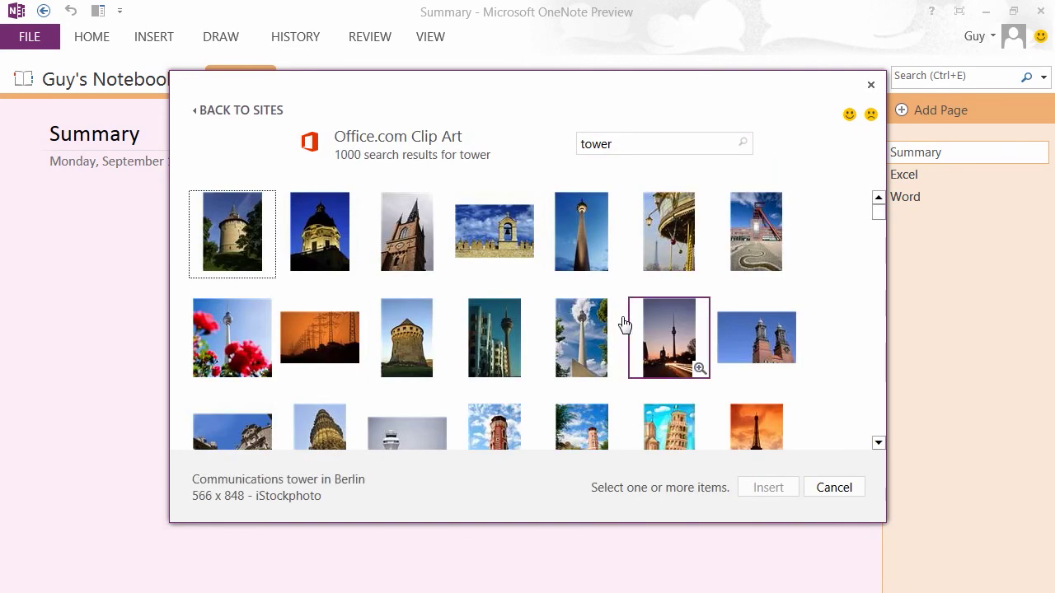
click(580, 262)
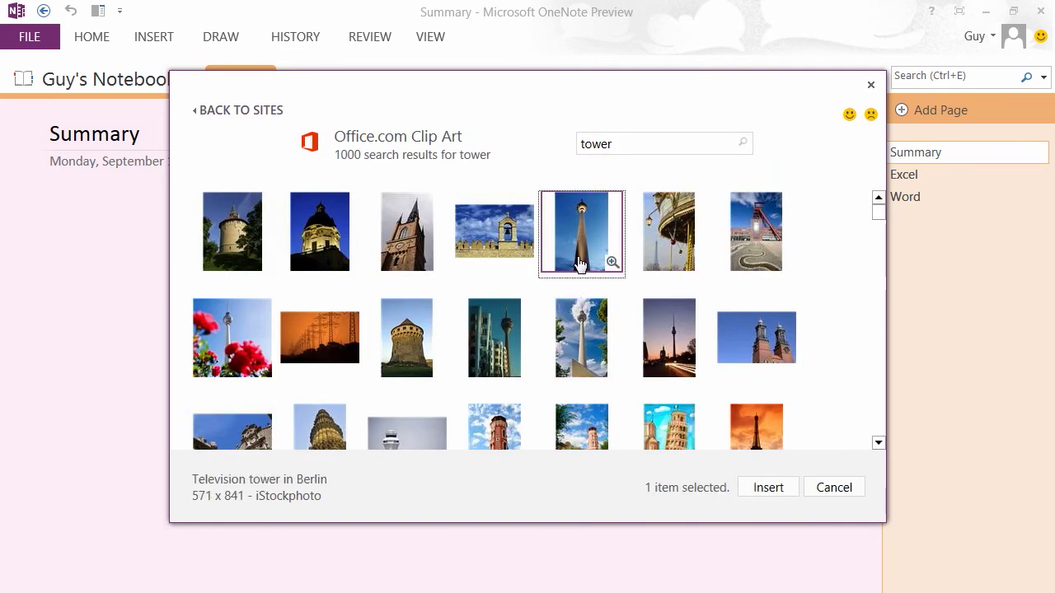
click(760, 490)
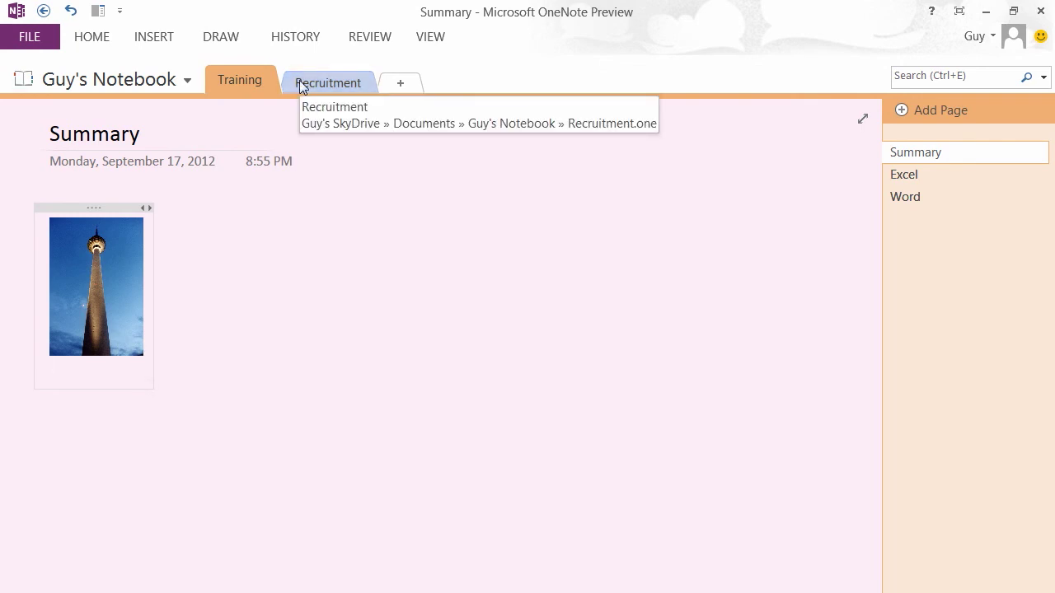
- Sync the notebook from the FILE Info settings and return to the Summary page
click(41, 40)
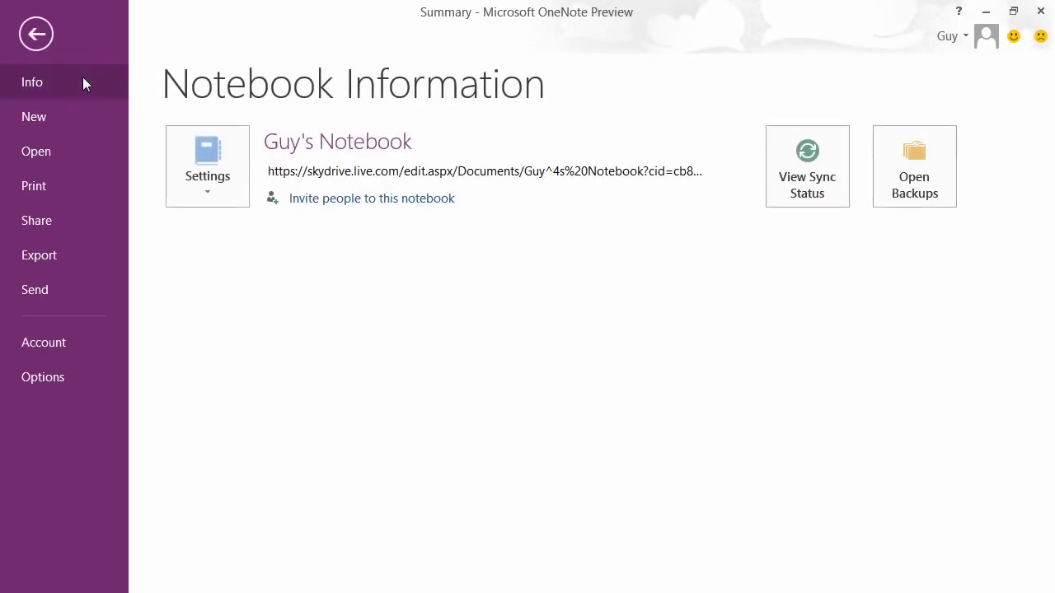
click(216, 190)
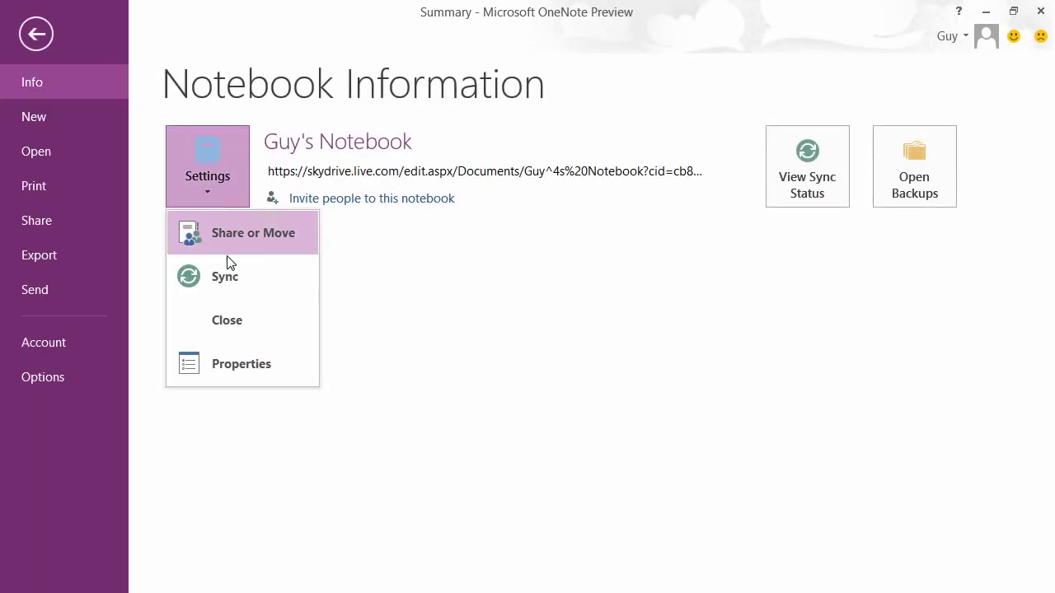
key(Escape)
key(Escape)
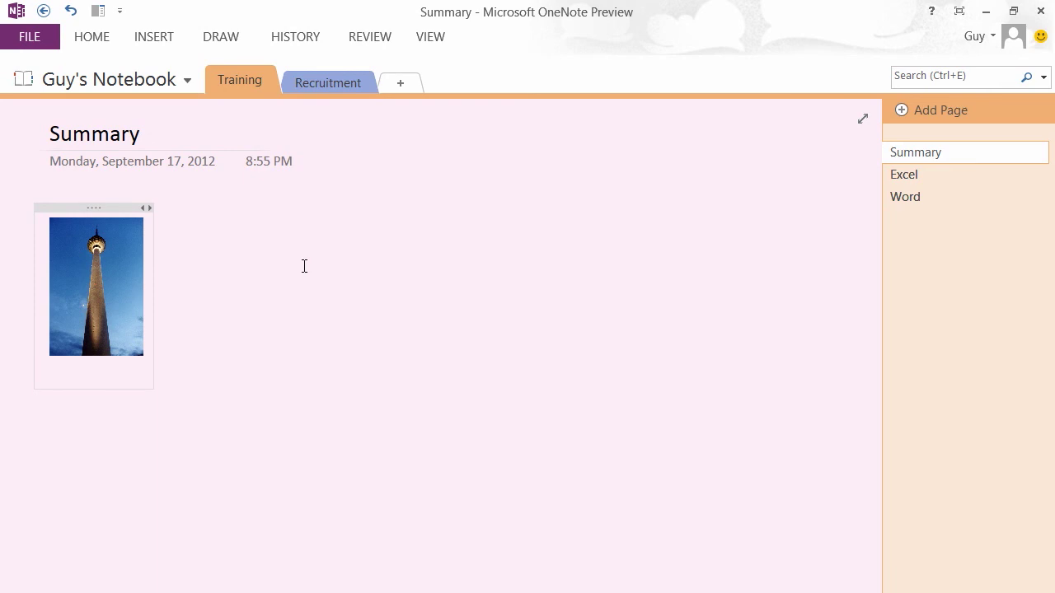
- In the web app, check the tower photo on Summary, then open the Training Excel page
click(45, 212)
click(64, 234)
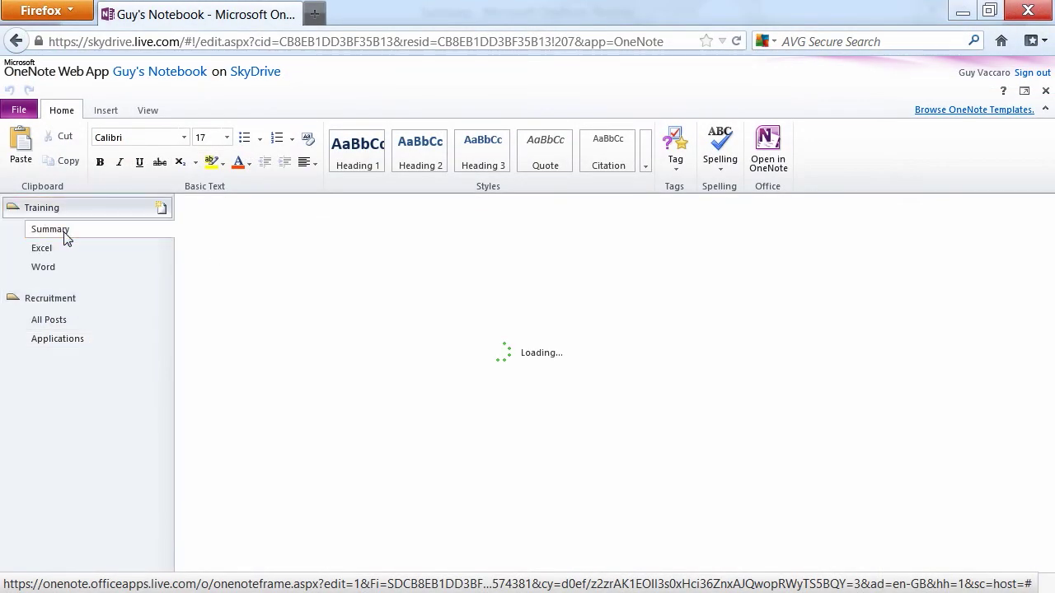
scroll(414, 408, down, 3)
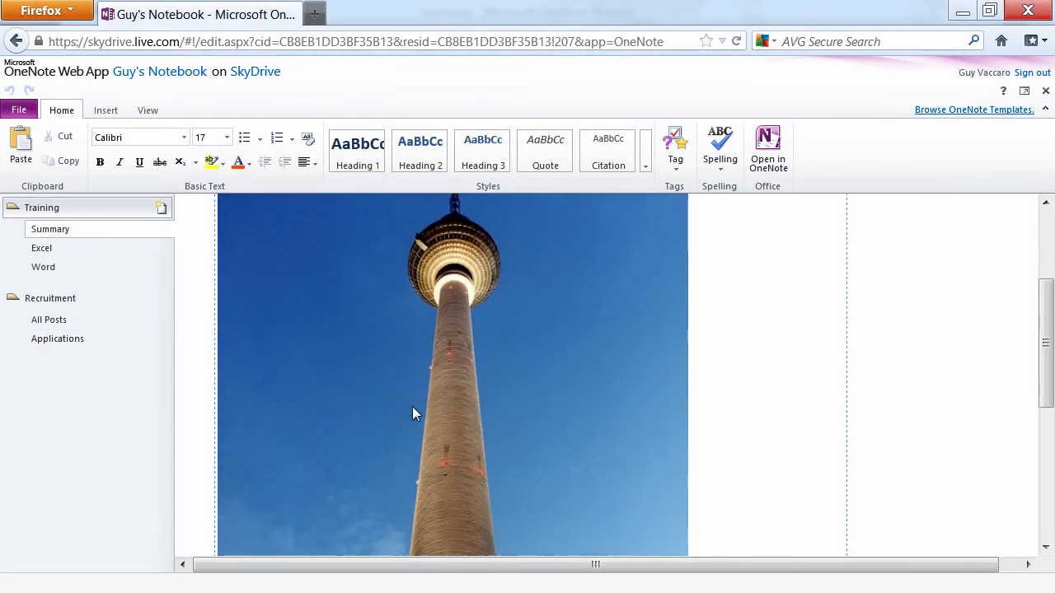
scroll(412, 406, down, 5)
click(51, 249)
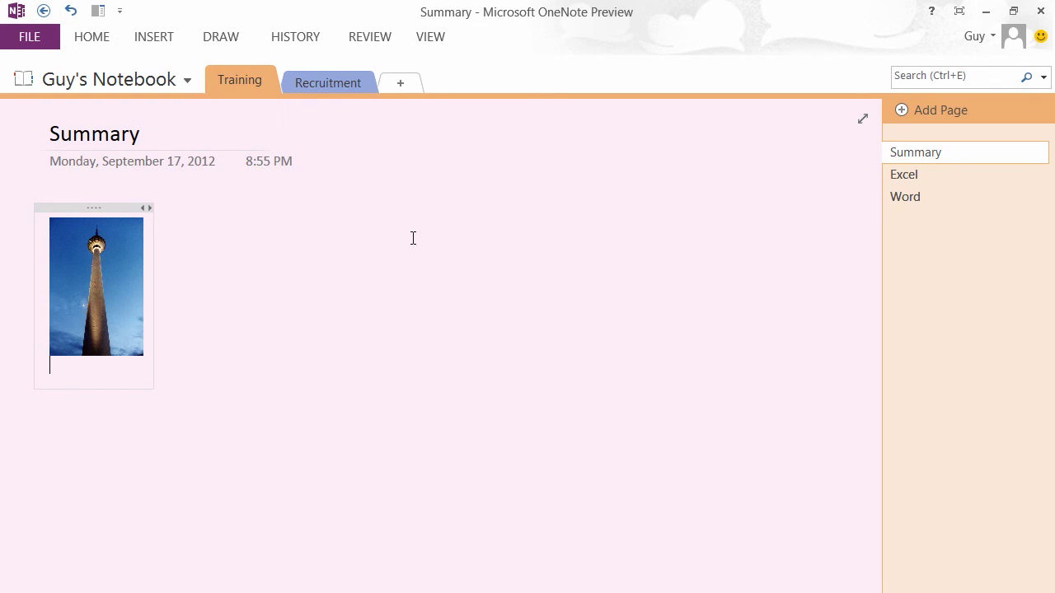
- Open the notebook's Share page and switch the invitation permission from Can edit to Can view
click(19, 39)
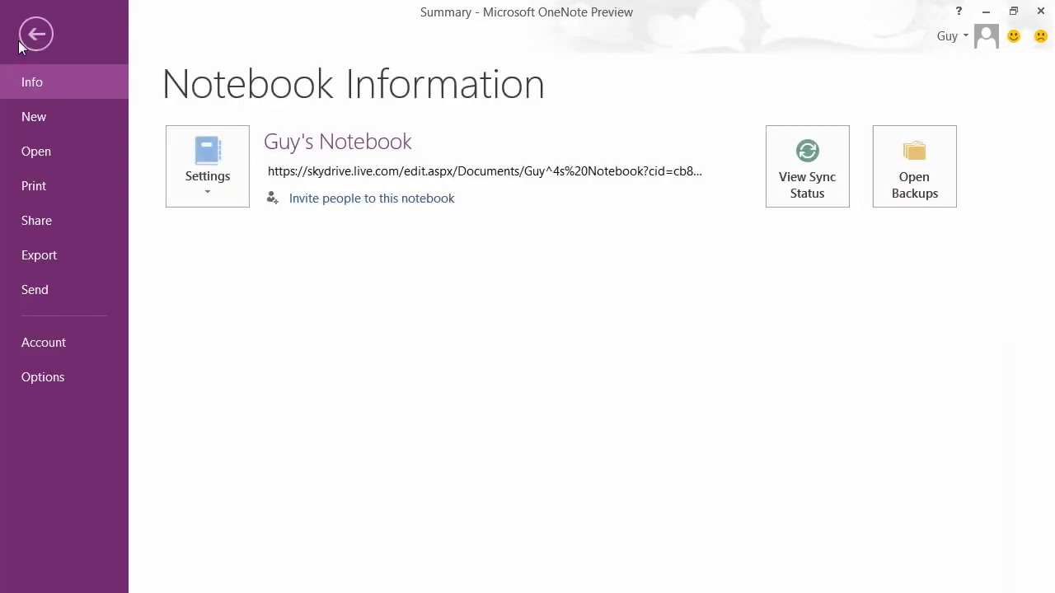
click(46, 228)
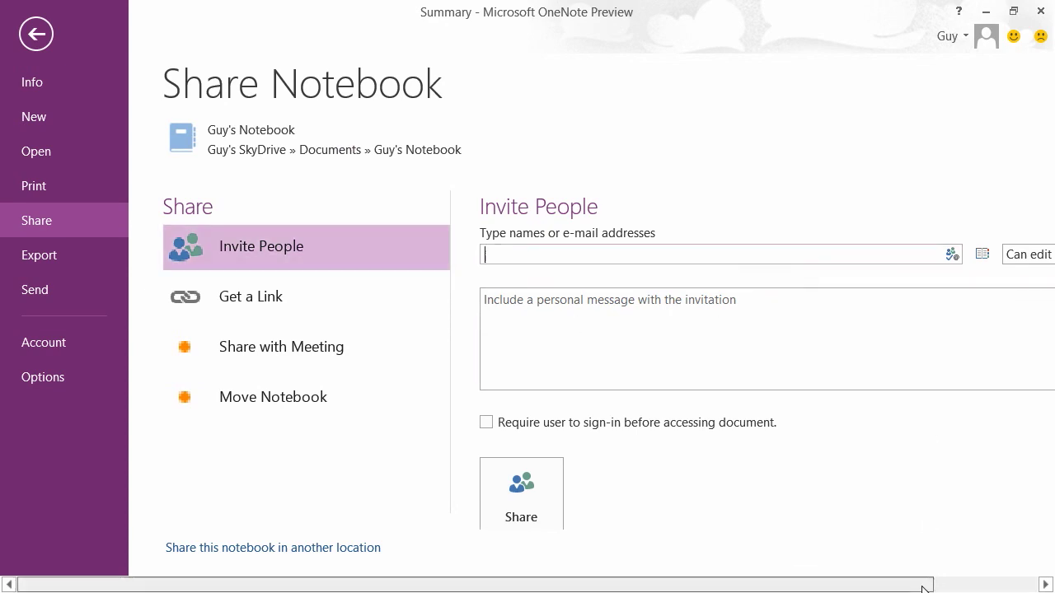
drag(934, 582, 1012, 587)
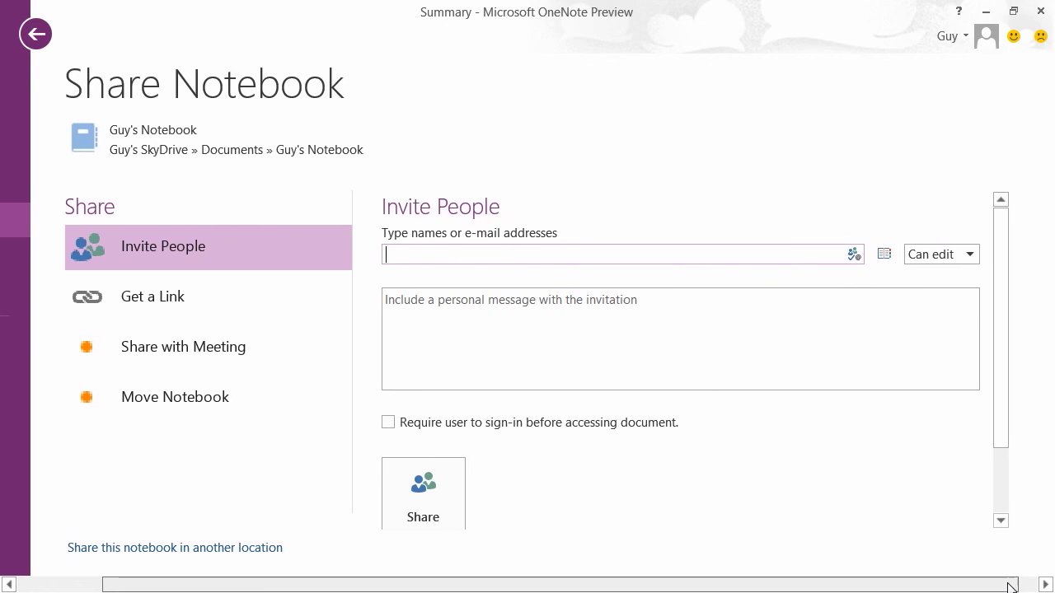
click(967, 261)
click(948, 296)
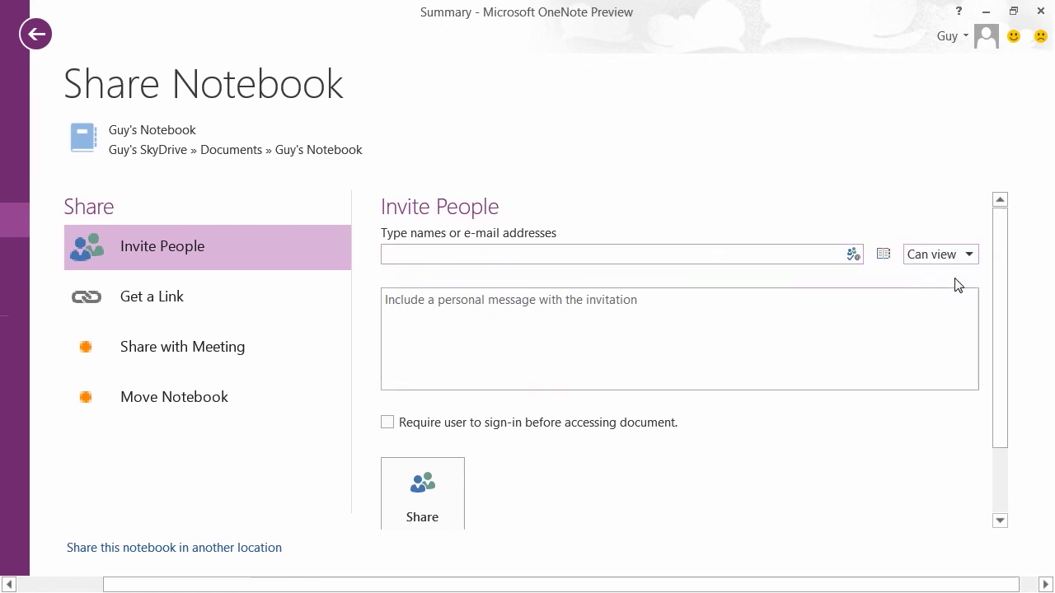